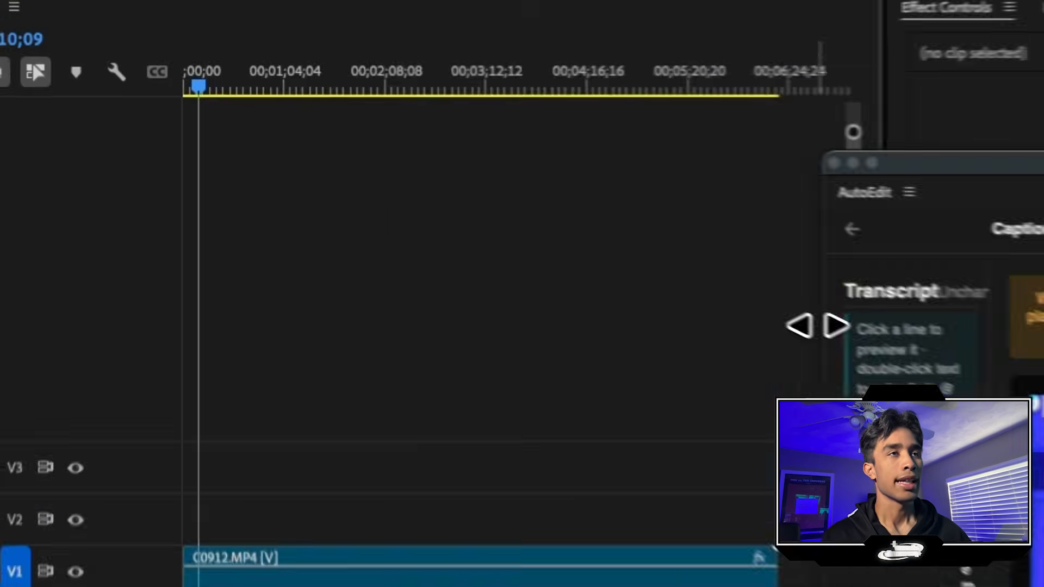
Enlarge the AutoEdit Captions window to fit the transcript beside the preview, and examine the transcript lines.
{"action": "left_click_drag", "start_coordinate": [428, 181], "coordinate": [41, 212]}
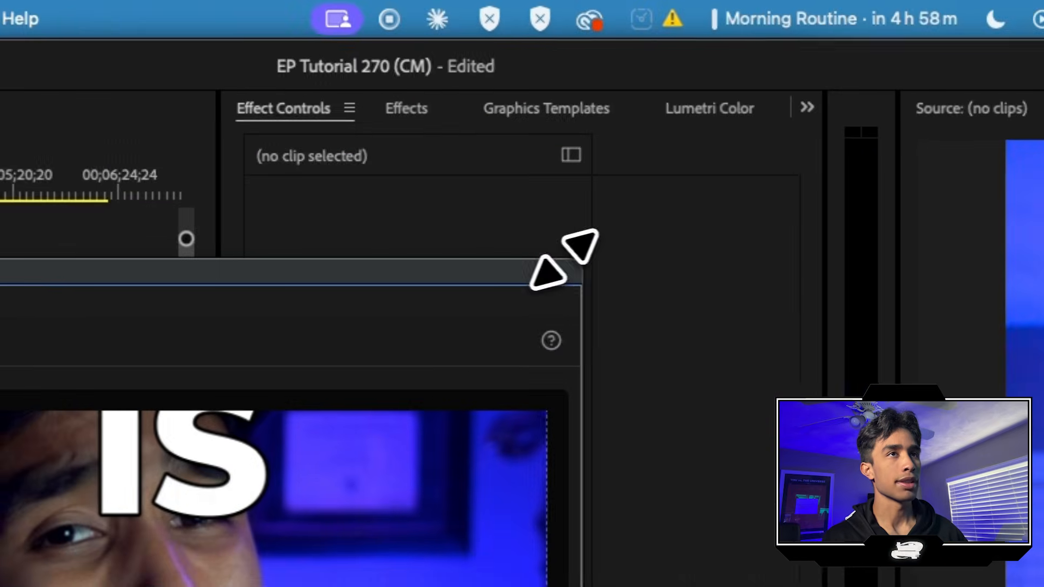
{"action": "left_click_drag", "start_coordinate": [568, 261], "coordinate": [680, 163]}
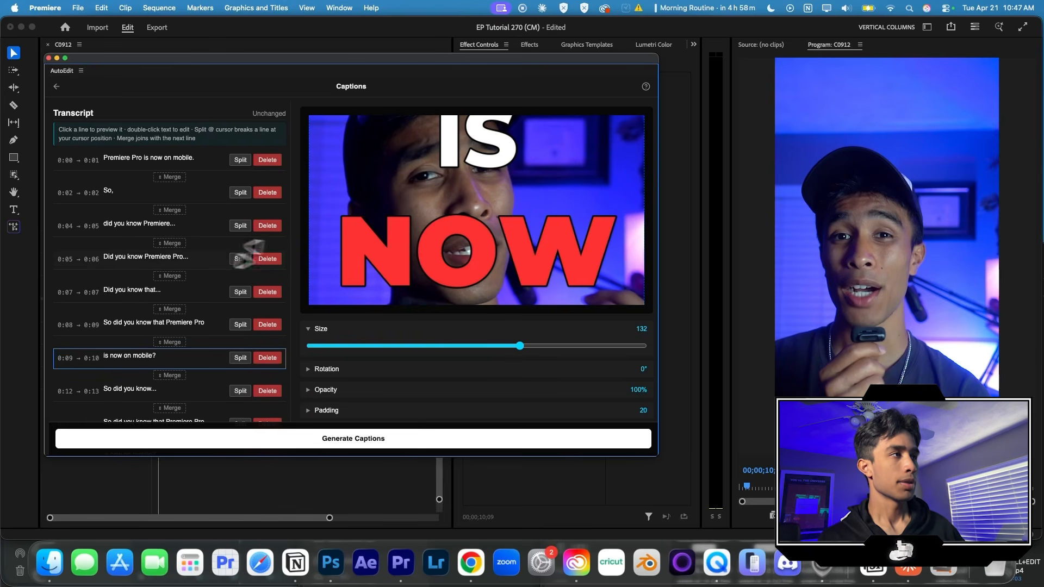
{"action": "scroll", "coordinate": [175, 246], "scroll_direction": "down", "scroll_amount": 5}
{"action": "scroll", "coordinate": [174, 246], "scroll_direction": "down", "scroll_amount": 8}
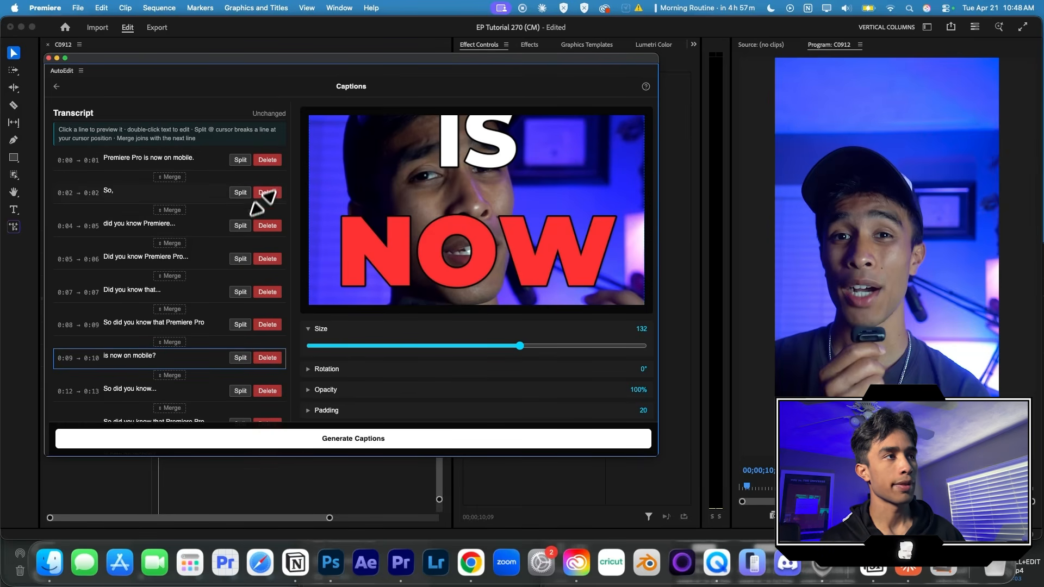
{"action": "scroll", "coordinate": [254, 197], "scroll_direction": "down", "scroll_amount": 3}
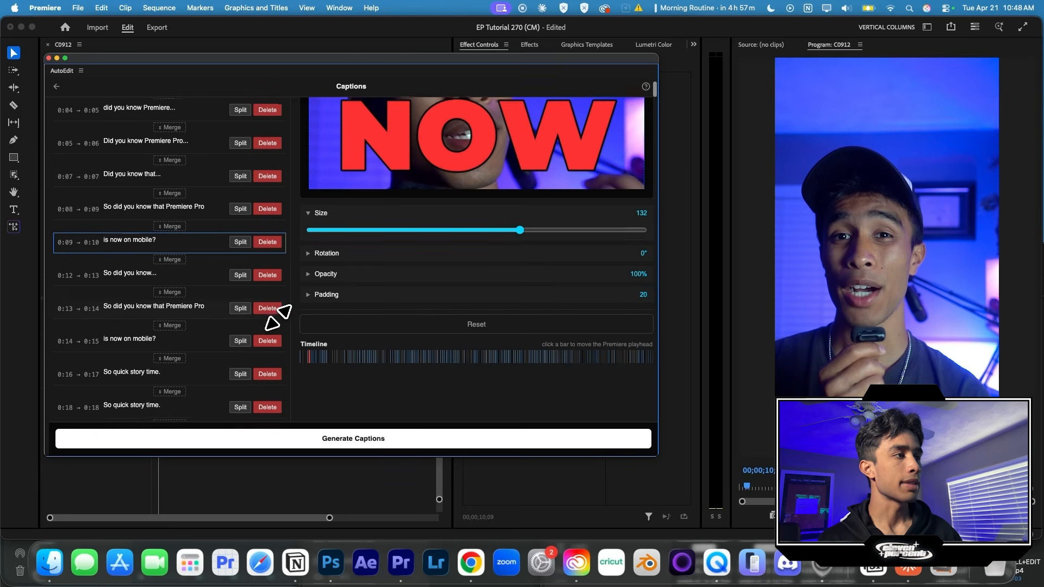
{"action": "scroll", "coordinate": [278, 317], "scroll_direction": "down", "scroll_amount": 1}
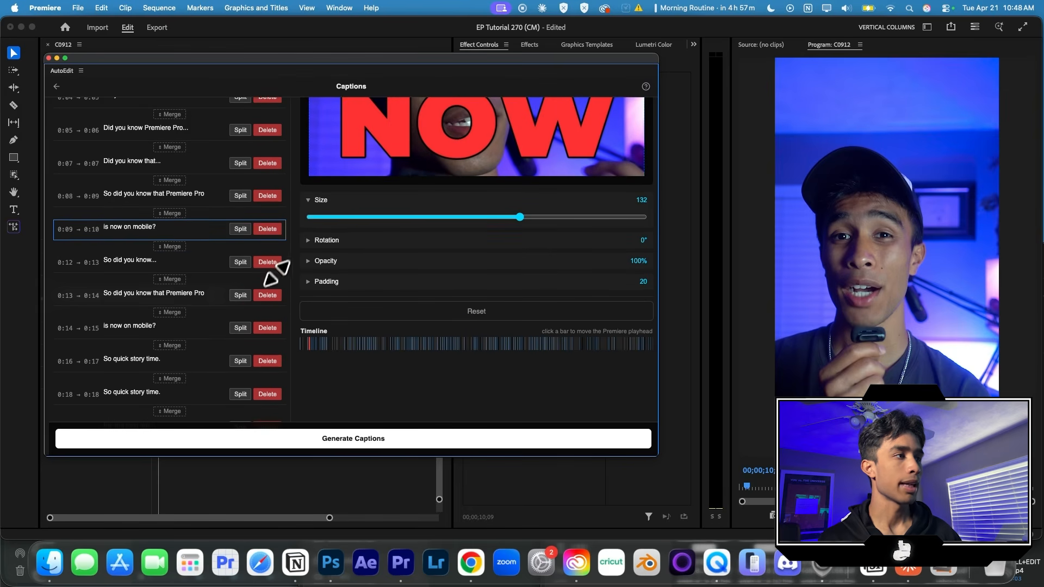
{"action": "scroll", "coordinate": [266, 327], "scroll_direction": "down", "scroll_amount": 3}
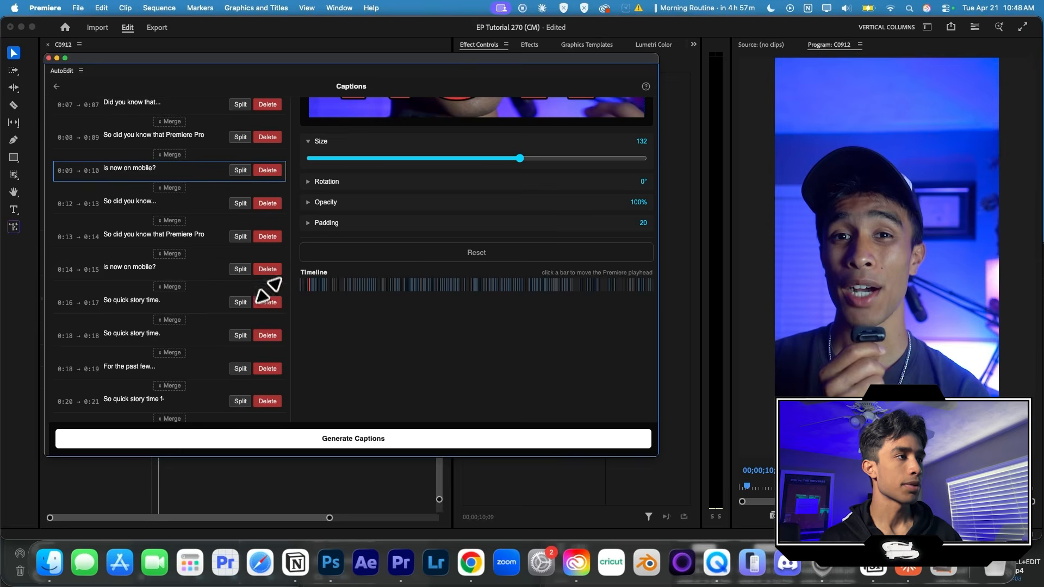
{"action": "left_click", "coordinate": [267, 302]}
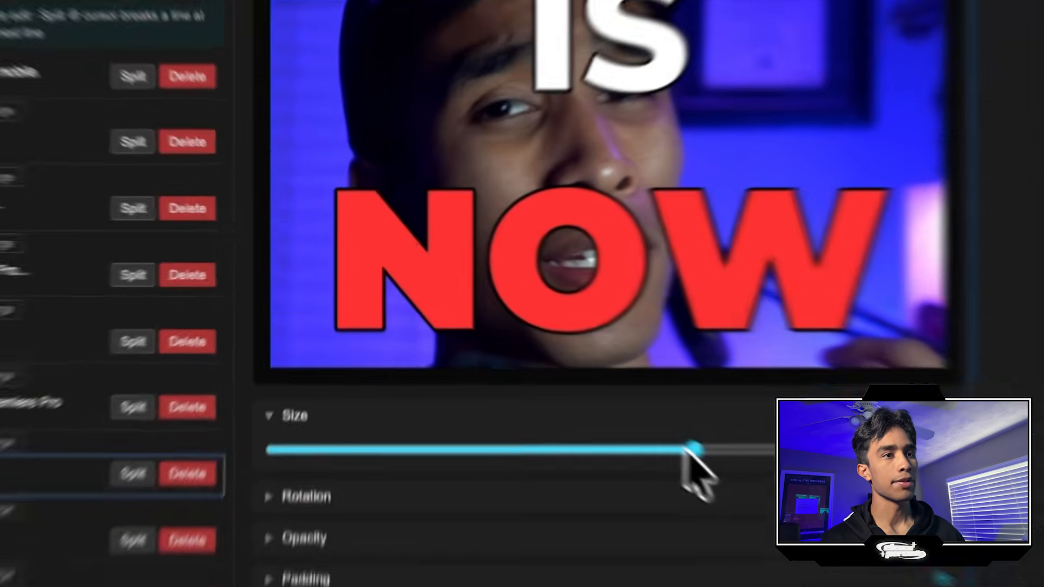
Reduce the caption text size and narrow the caption box in the preview so the words stack vertically.
{"action": "left_click_drag", "start_coordinate": [502, 347], "coordinate": [384, 321]}
{"action": "left_click_drag", "start_coordinate": [438, 432], "coordinate": [333, 506]}
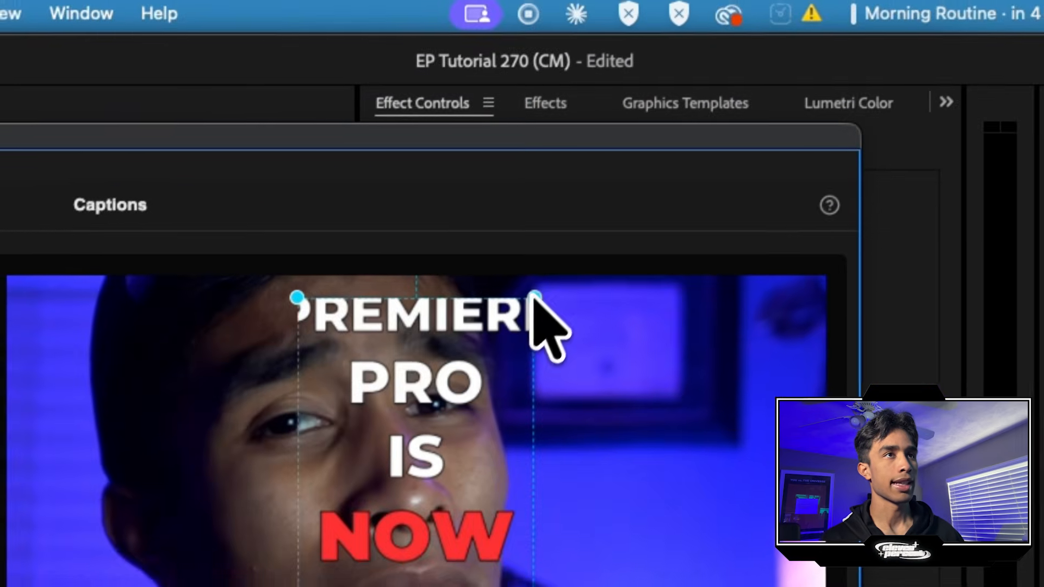
{"action": "left_click_drag", "start_coordinate": [435, 421], "coordinate": [442, 442]}
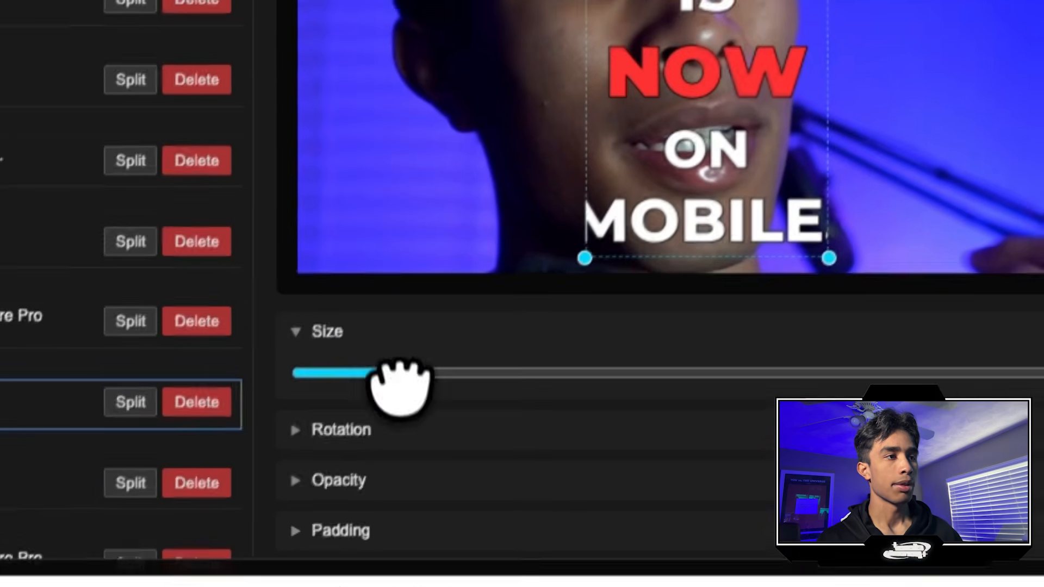
{"action": "left_click_drag", "start_coordinate": [376, 373], "coordinate": [400, 362]}
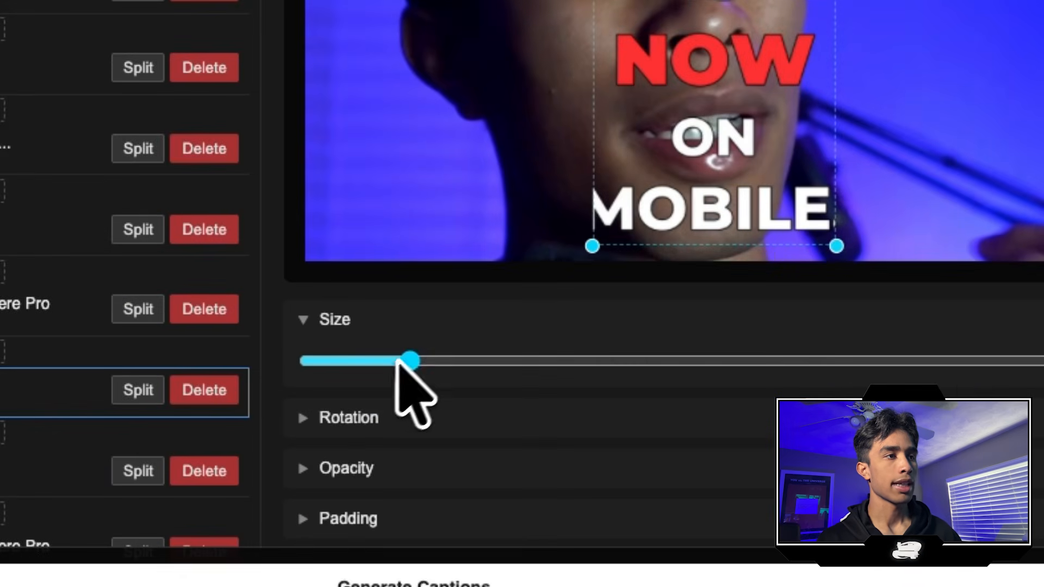
Try rotating the caption text in the preview, resetting the rotation to 0°.
{"action": "left_click", "coordinate": [343, 418]}
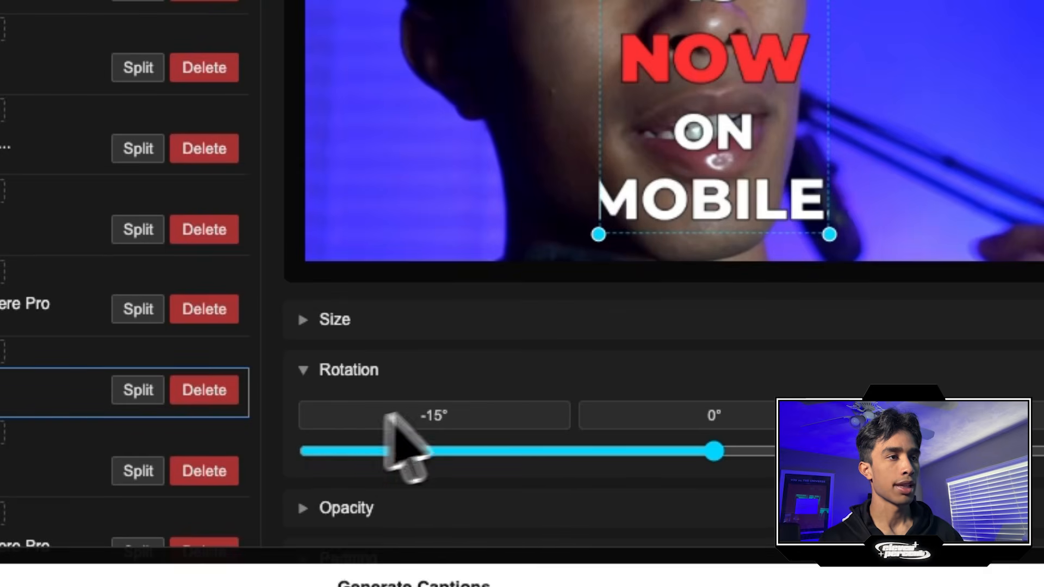
{"action": "left_click_drag", "start_coordinate": [726, 450], "coordinate": [660, 478]}
{"action": "left_click", "coordinate": [660, 415]}
{"action": "scroll", "coordinate": [615, 398], "scroll_direction": "down", "scroll_amount": 3}
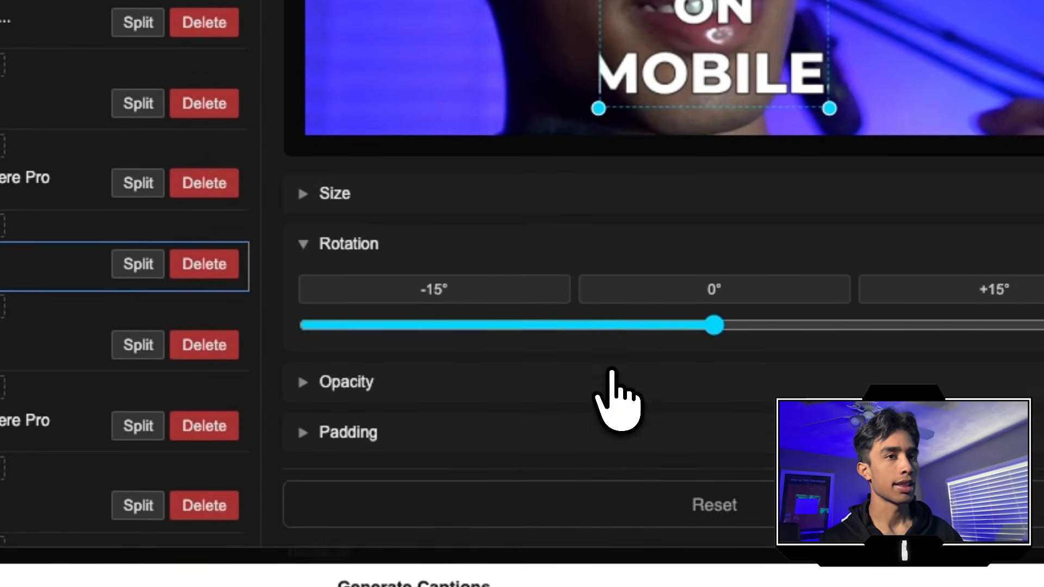
Try lowering the caption opacity in the preview, returning it to 100%.
{"action": "left_click", "coordinate": [433, 334]}
{"action": "left_click_drag", "start_coordinate": [587, 291], "coordinate": [433, 291]}
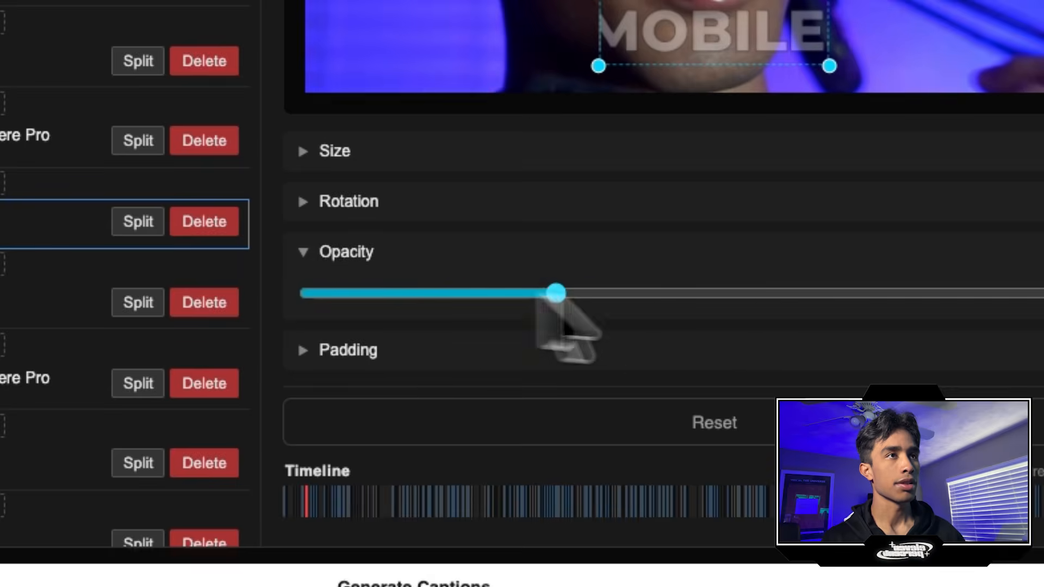
{"action": "left_click_drag", "start_coordinate": [232, 253], "coordinate": [925, 245]}
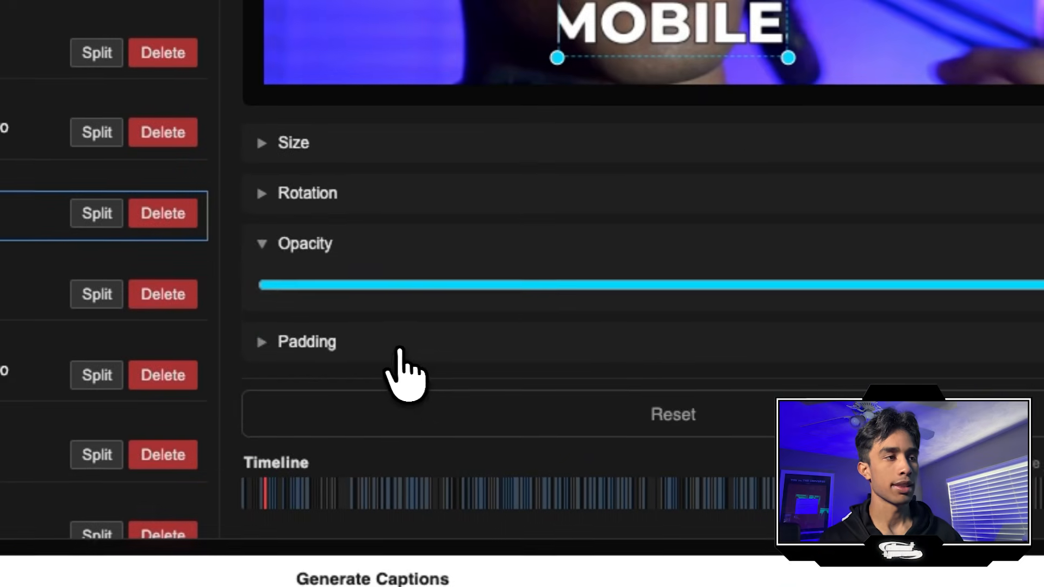
Increase the caption padding to about 63 and adjust the caption text size.
{"action": "left_click", "coordinate": [400, 351]}
{"action": "left_click_drag", "start_coordinate": [521, 338], "coordinate": [690, 365]}
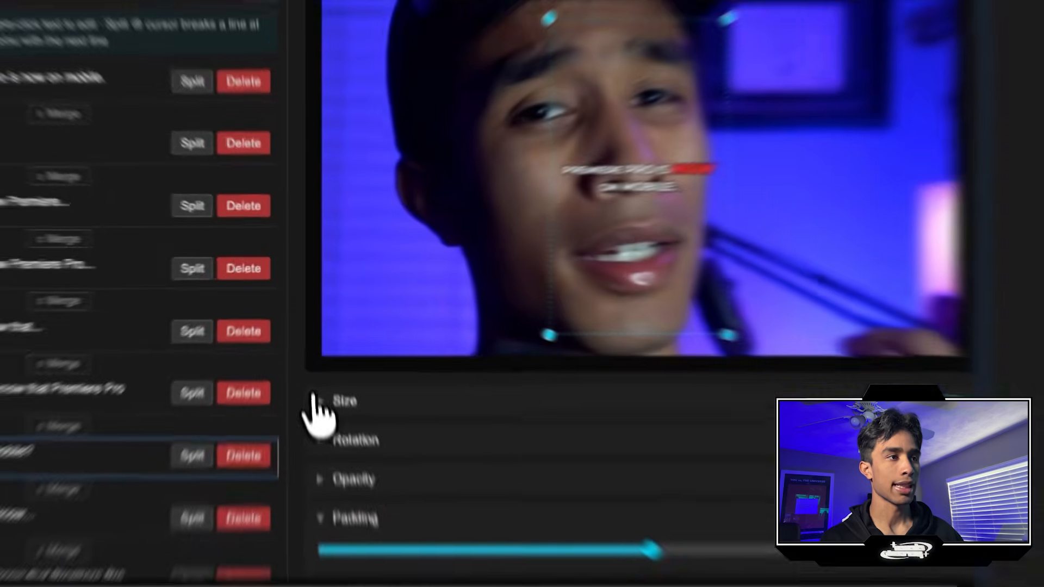
{"action": "left_click", "coordinate": [308, 328]}
{"action": "left_click_drag", "start_coordinate": [348, 346], "coordinate": [412, 346]}
{"action": "left_click_drag", "start_coordinate": [581, 486], "coordinate": [826, 492]}
Generate the captions on the timeline, narrow the AutoEdit window to uncover the sequence and close the completed run.
{"action": "left_click_drag", "start_coordinate": [823, 247], "coordinate": [819, 414]}
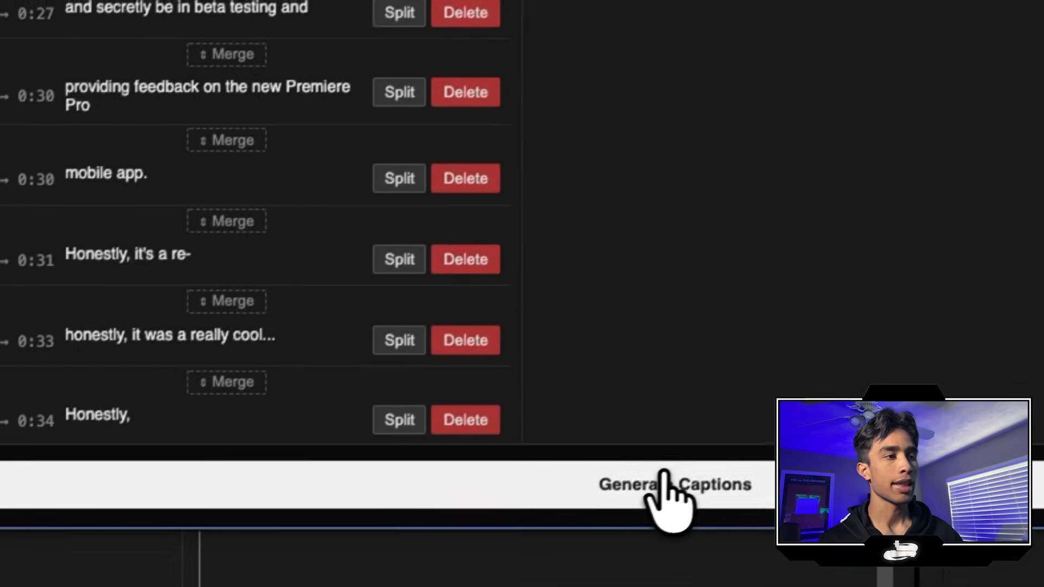
{"action": "left_click", "coordinate": [661, 484]}
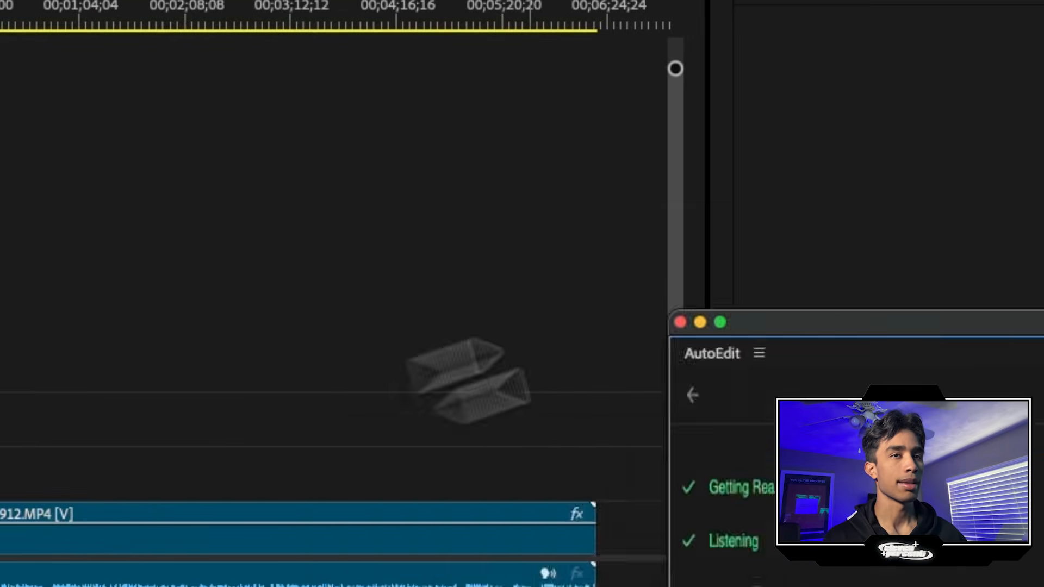
{"action": "left_click_drag", "start_coordinate": [800, 409], "coordinate": [382, 391]}
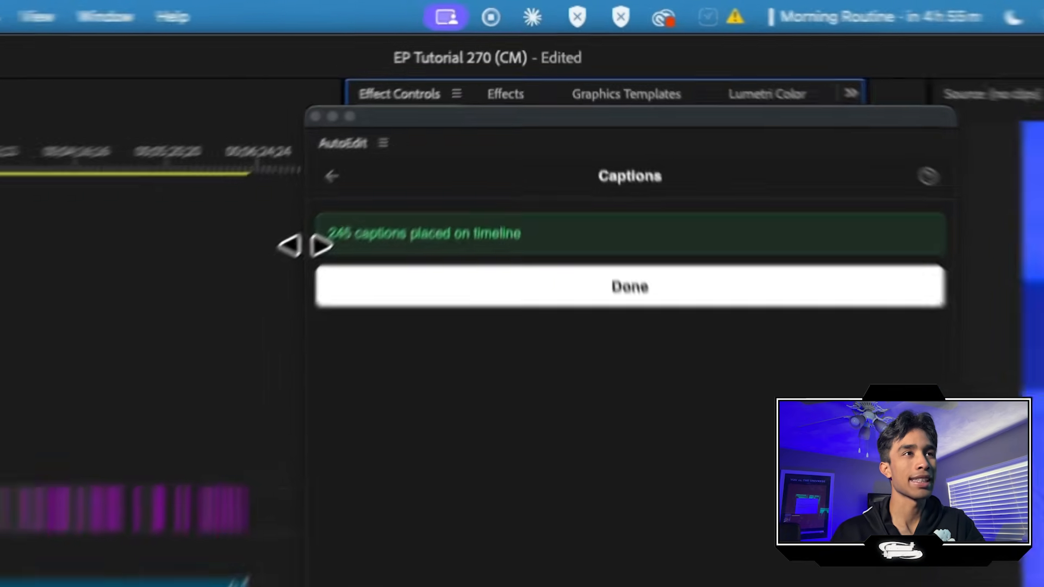
{"action": "left_click_drag", "start_coordinate": [434, 116], "coordinate": [540, 117]}
{"action": "left_click_drag", "start_coordinate": [527, 285], "coordinate": [538, 294]}
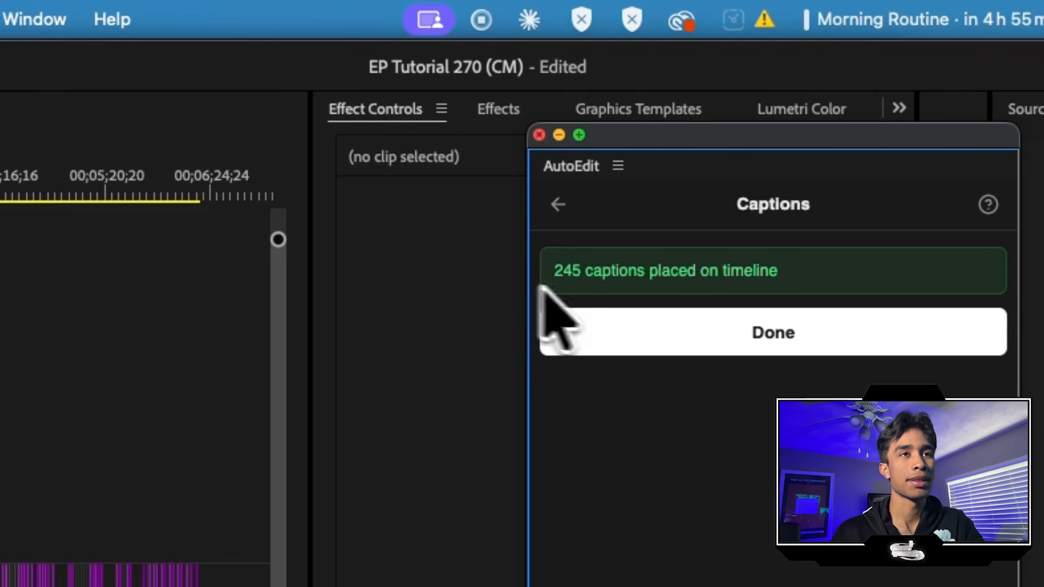
{"action": "left_click", "coordinate": [872, 348]}
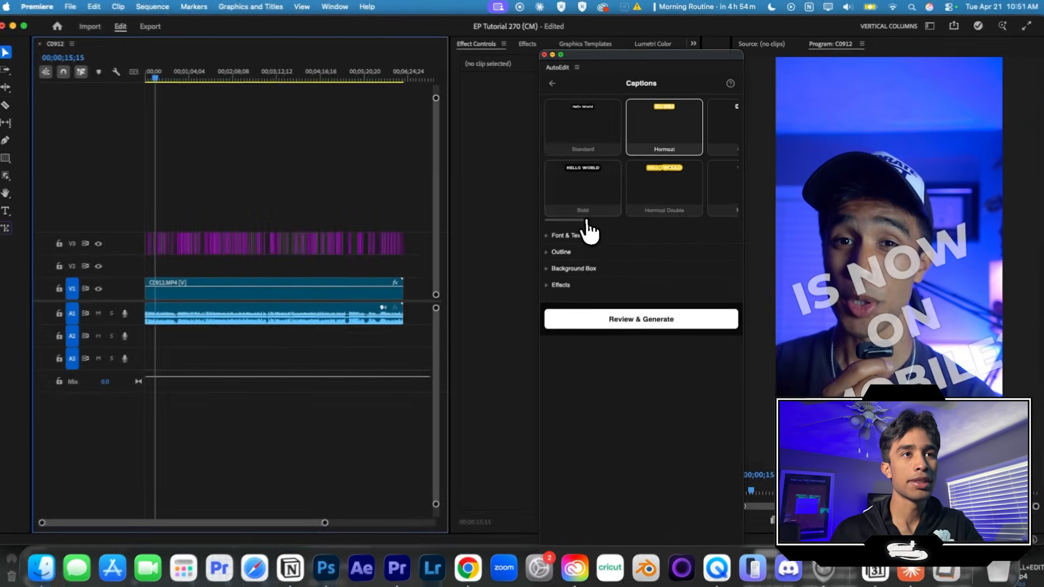
Browse the caption style presets and select the Standard preset.
{"action": "scroll", "coordinate": [609, 202], "scroll_direction": "right", "scroll_amount": 5}
{"action": "scroll", "coordinate": [622, 202], "scroll_direction": "right", "scroll_amount": 2}
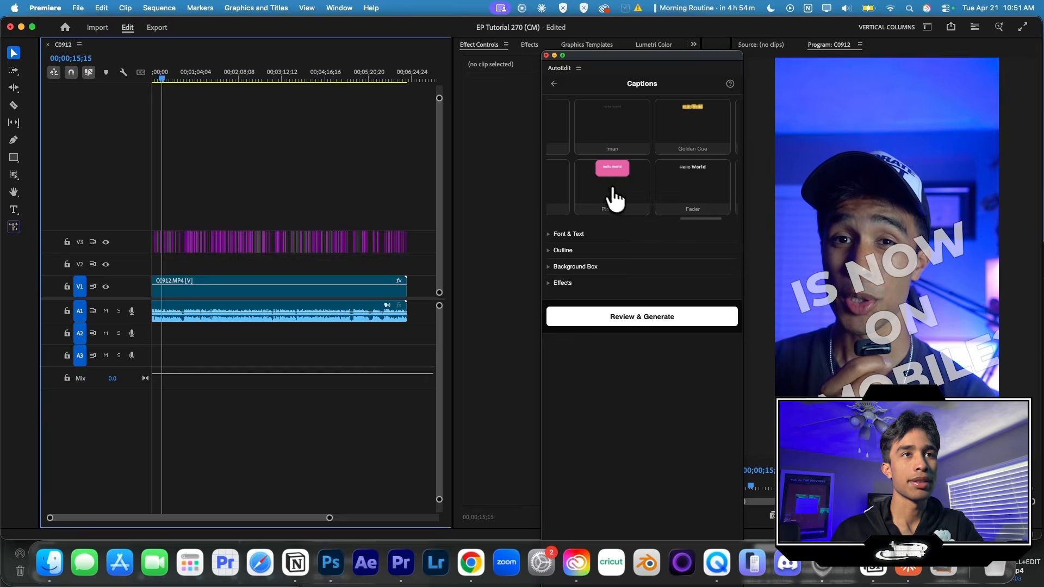
{"action": "scroll", "coordinate": [431, 346], "scroll_direction": "left", "scroll_amount": 7}
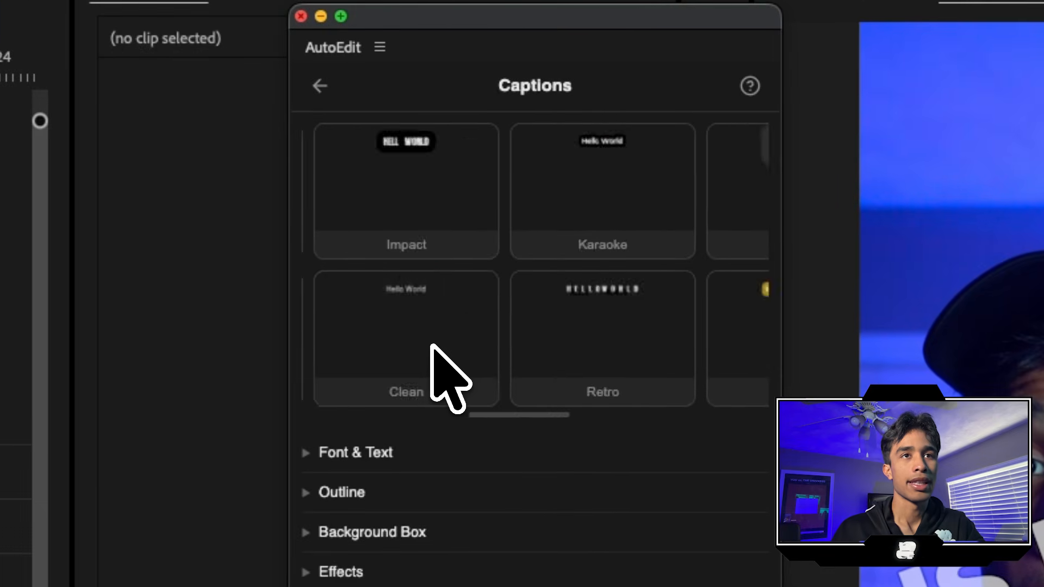
{"action": "left_click", "coordinate": [401, 245]}
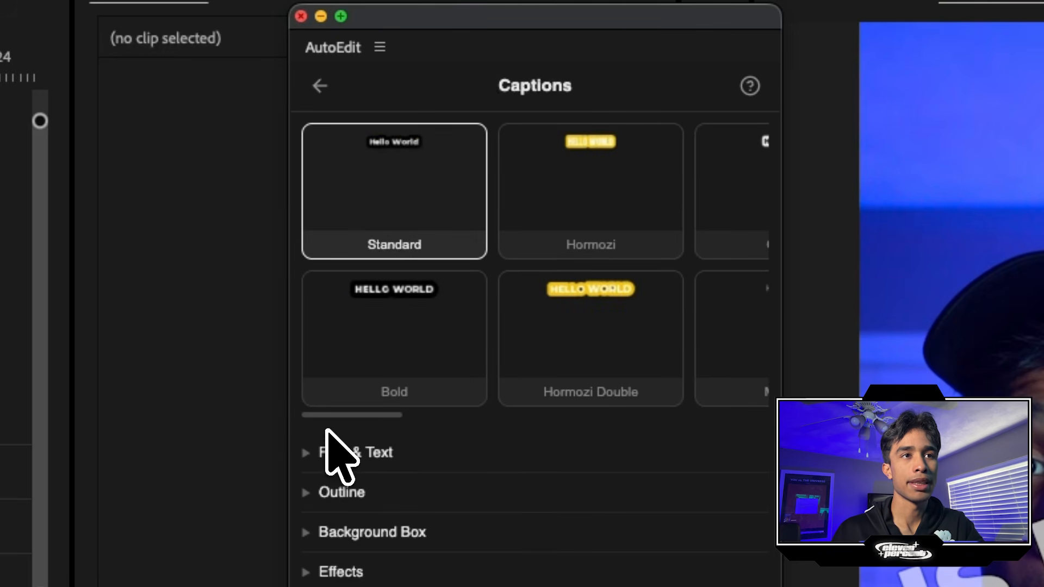
Expand the Font & Text, Outline, Effects and Background Box settings to examine the Standard preset's styling options.
{"action": "left_click", "coordinate": [328, 443]}
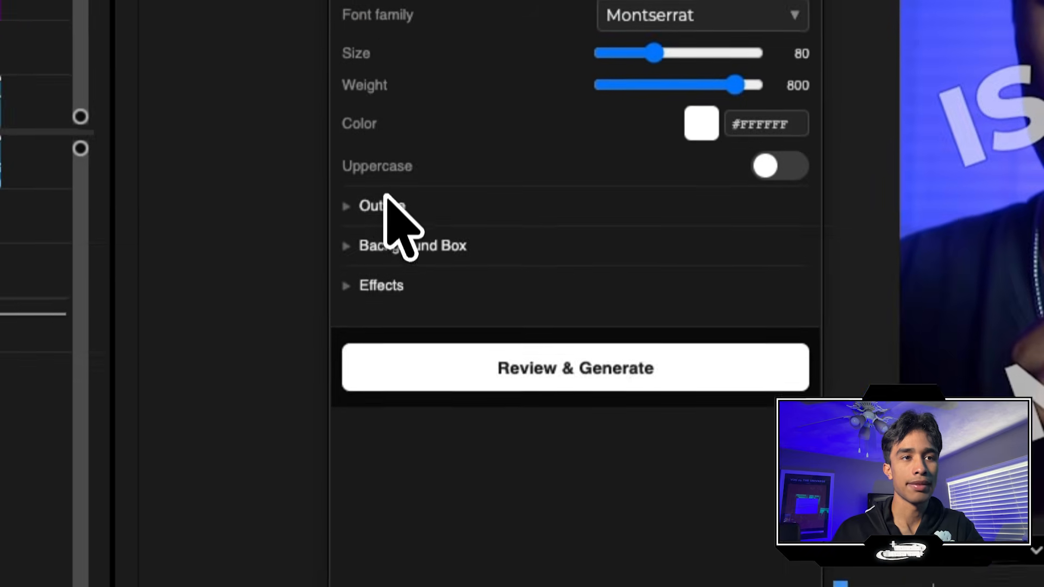
{"action": "left_click", "coordinate": [383, 206]}
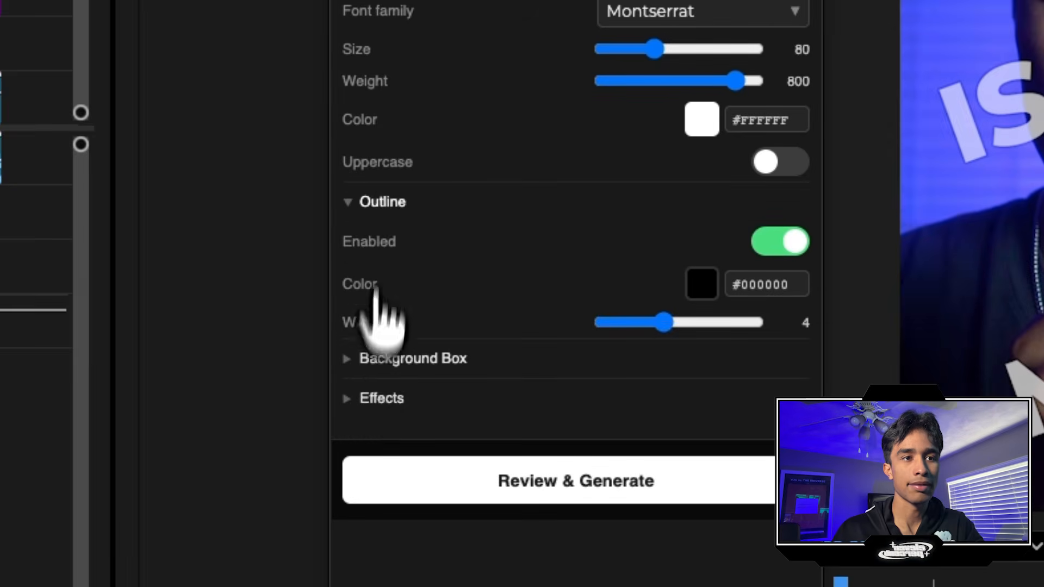
{"action": "left_click", "coordinate": [364, 397]}
{"action": "left_click", "coordinate": [363, 360]}
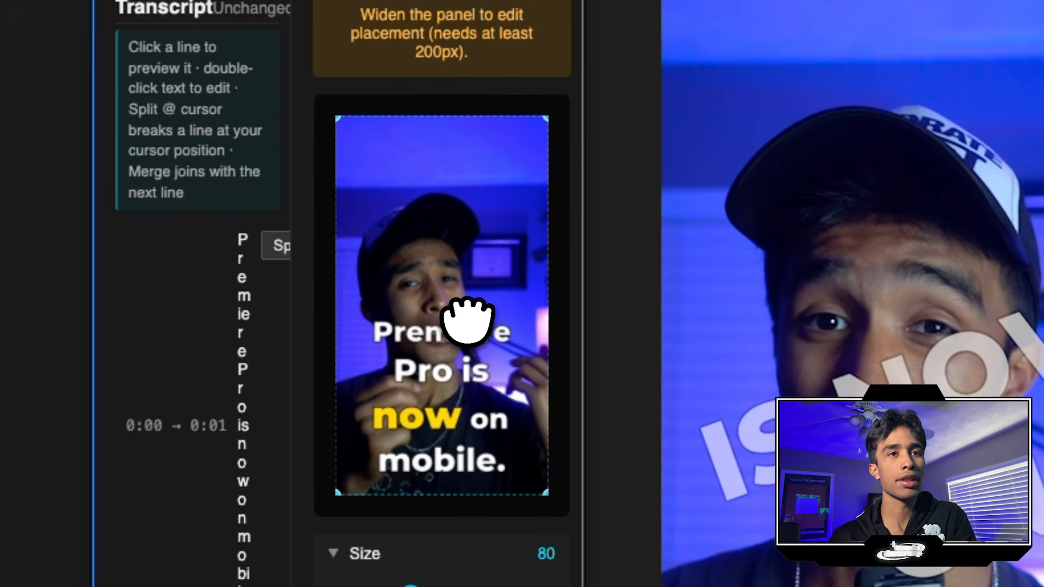
Adjust the caption box in the vertical preview and set the caption opacity to 100%.
{"action": "left_click_drag", "start_coordinate": [544, 116], "coordinate": [522, 102]}
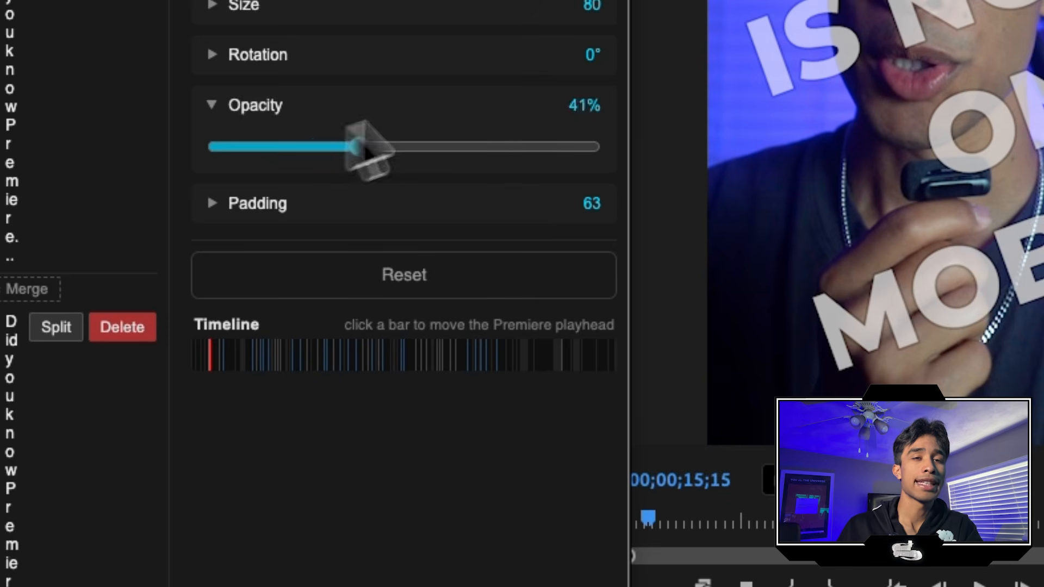
{"action": "left_click_drag", "start_coordinate": [365, 150], "coordinate": [598, 152]}
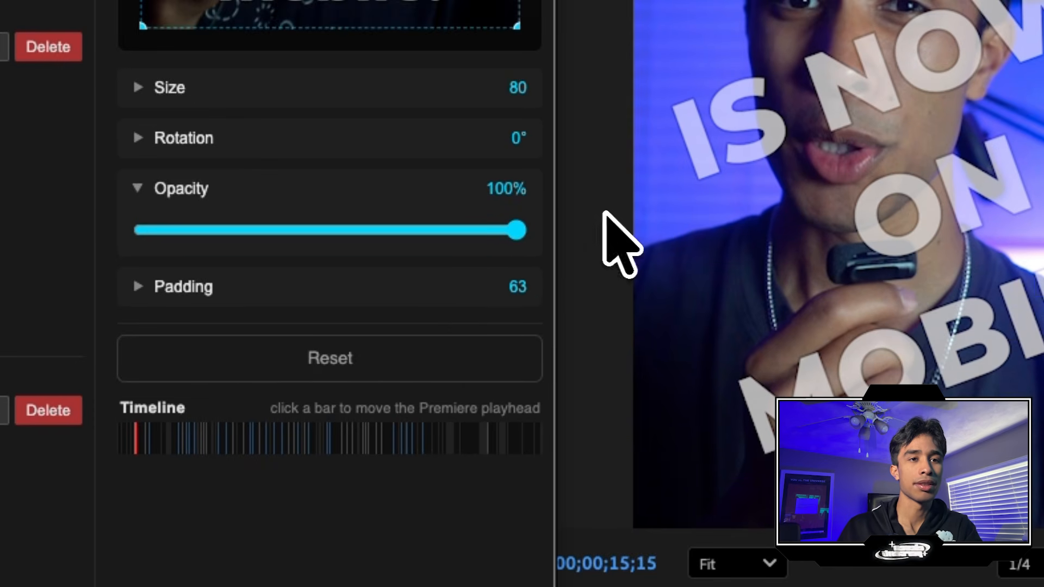
Generate the Standard-style captions and toggle the visibility of video track V3.
{"action": "scroll", "coordinate": [196, 495], "scroll_direction": "down", "scroll_amount": 10}
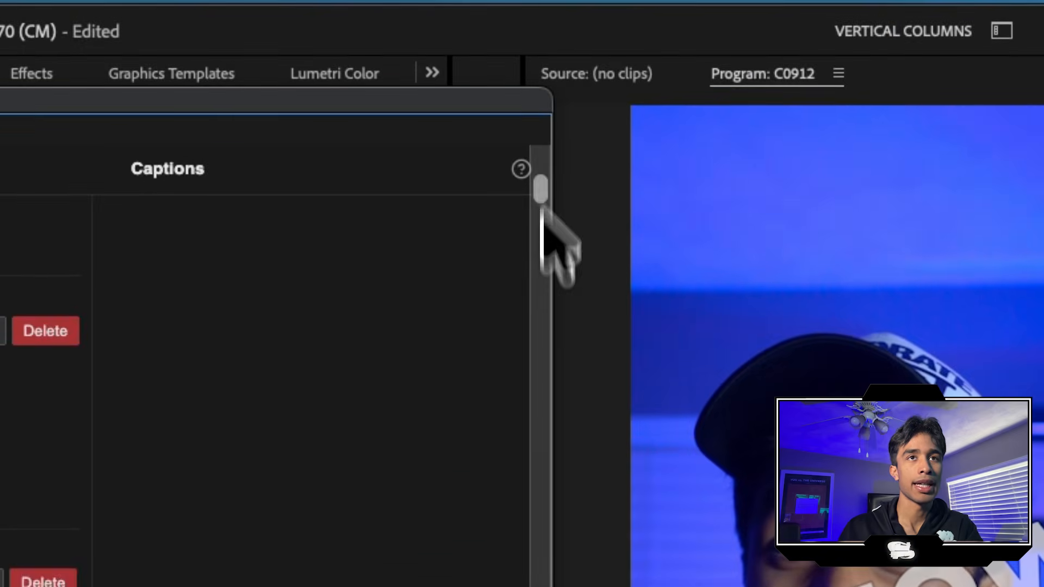
{"action": "left_click_drag", "start_coordinate": [548, 275], "coordinate": [554, 187]}
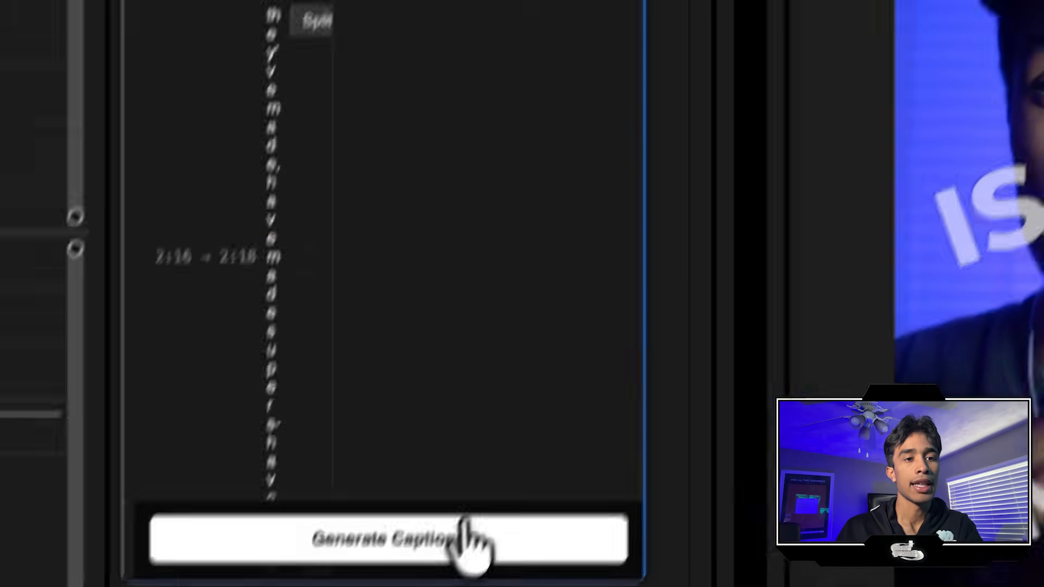
{"action": "left_click", "coordinate": [462, 530]}
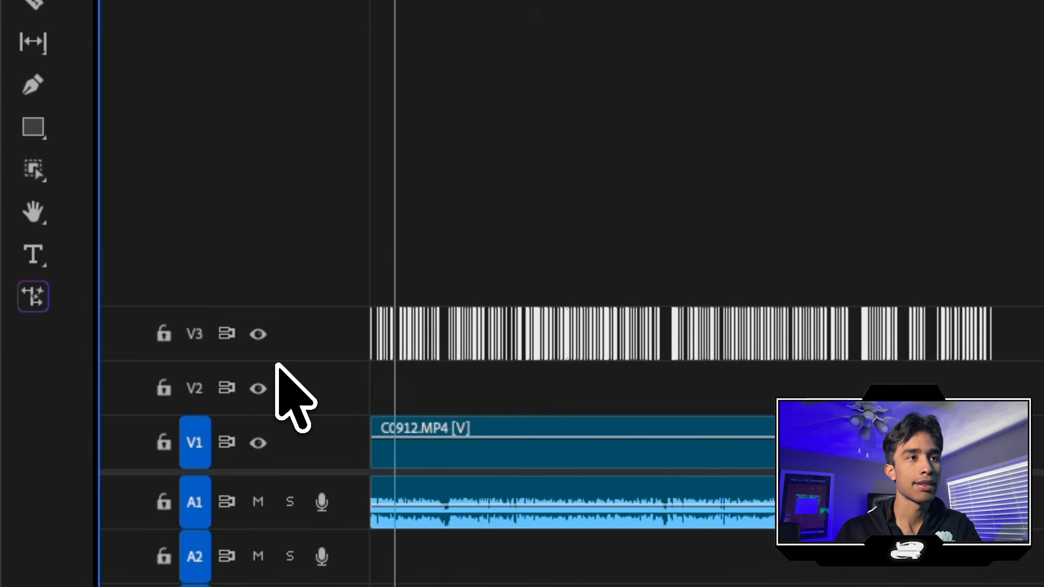
{"action": "left_click", "coordinate": [258, 333]}
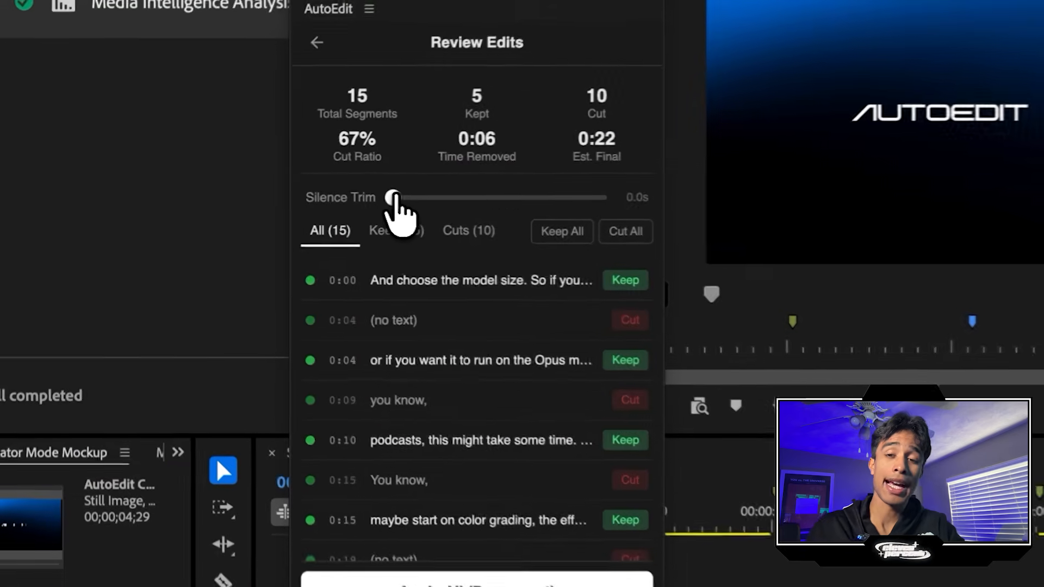
Set the silence trim to 0.1 s for the reviewed edits and apply all cuts permanently.
{"action": "mouse_move", "coordinate": [394, 199]}
{"action": "left_mouse_down"}
{"action": "mouse_move", "coordinate": [424, 199]}
{"action": "mouse_move", "coordinate": [403, 199]}
{"action": "left_mouse_up"}
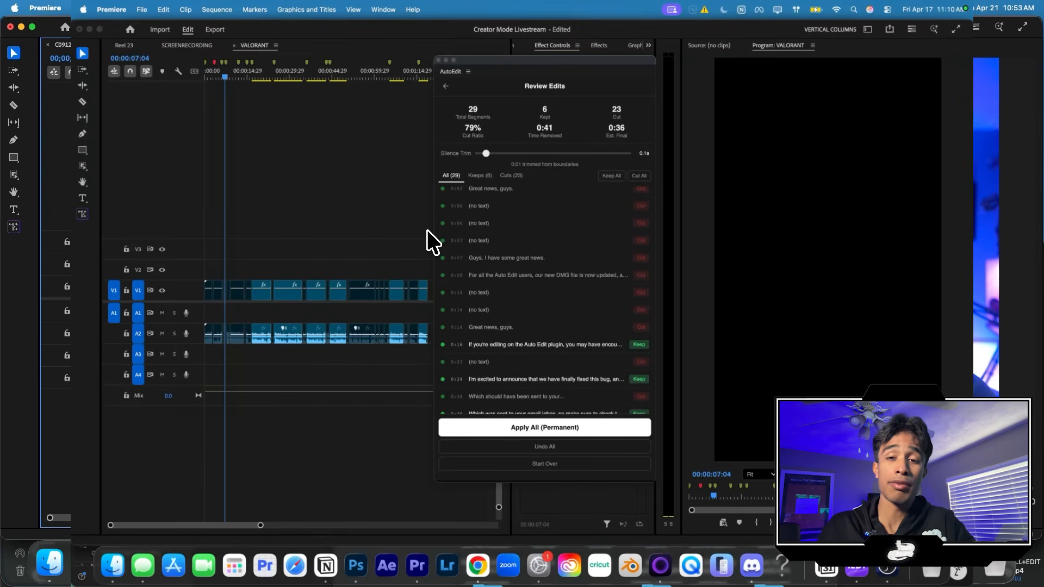
{"action": "left_click", "coordinate": [487, 154]}
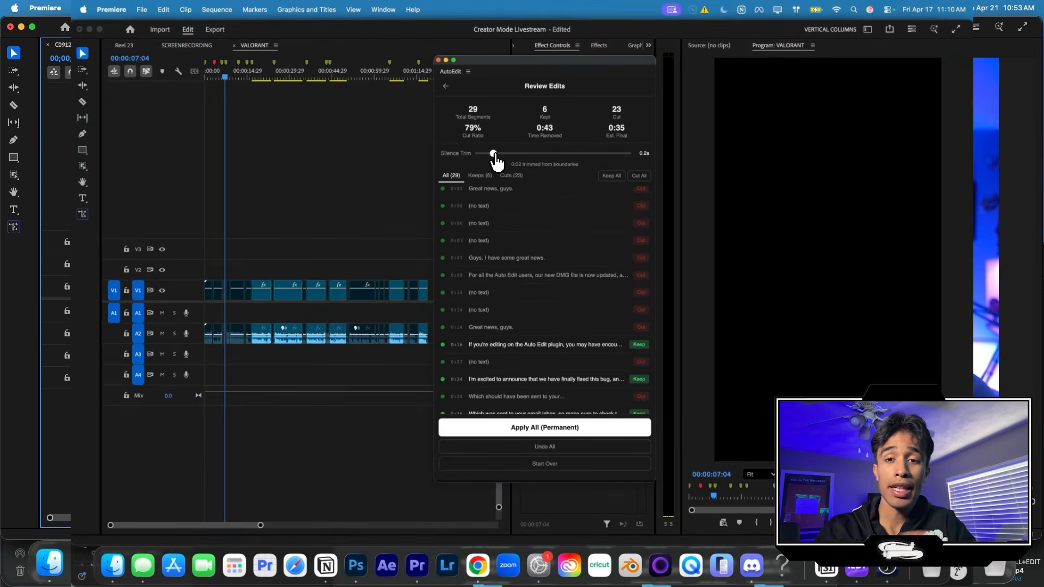
{"action": "left_click", "coordinate": [394, 257]}
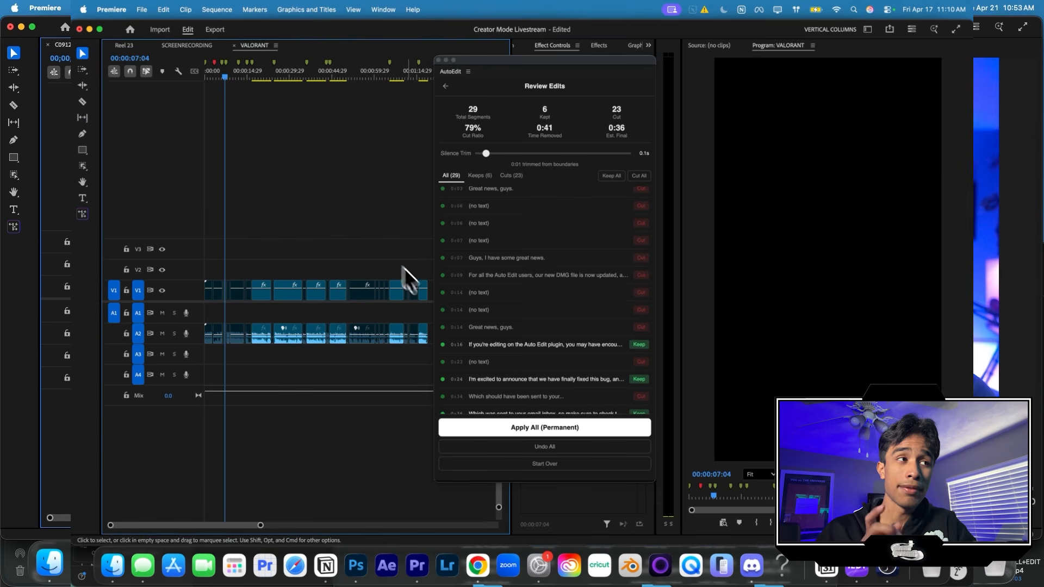
{"action": "left_click", "coordinate": [579, 426]}
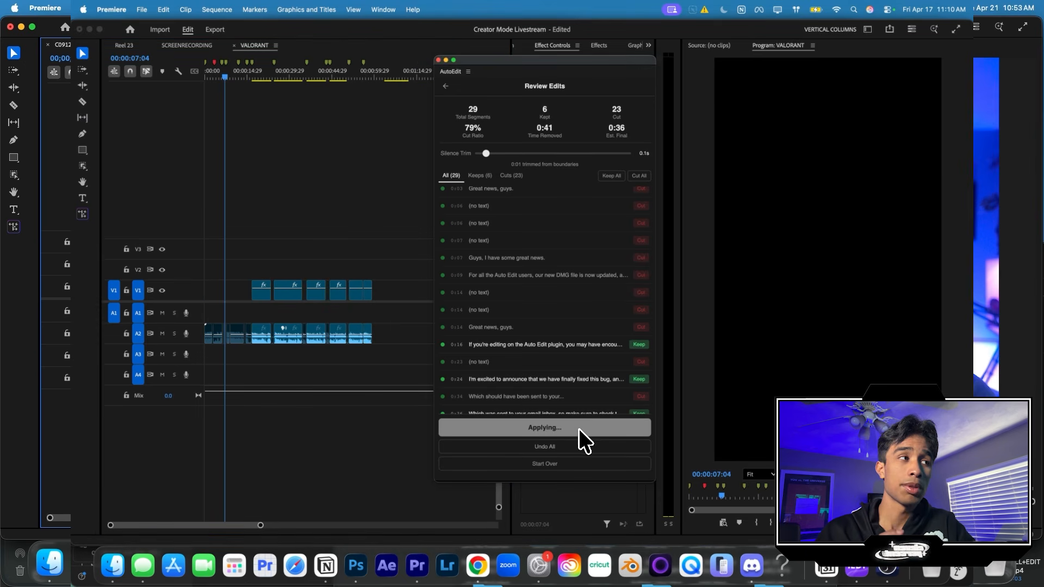